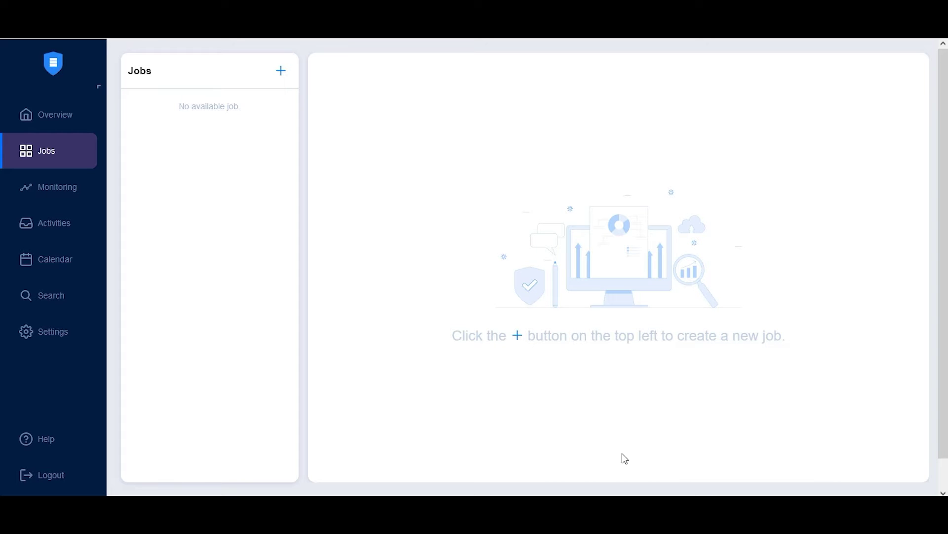
Create a VMware vSphere real-time replication job with Win19_RTR from Cluster1 as its source.
left_click_drag(38, 151, 45, 151)
left_click(281, 71)
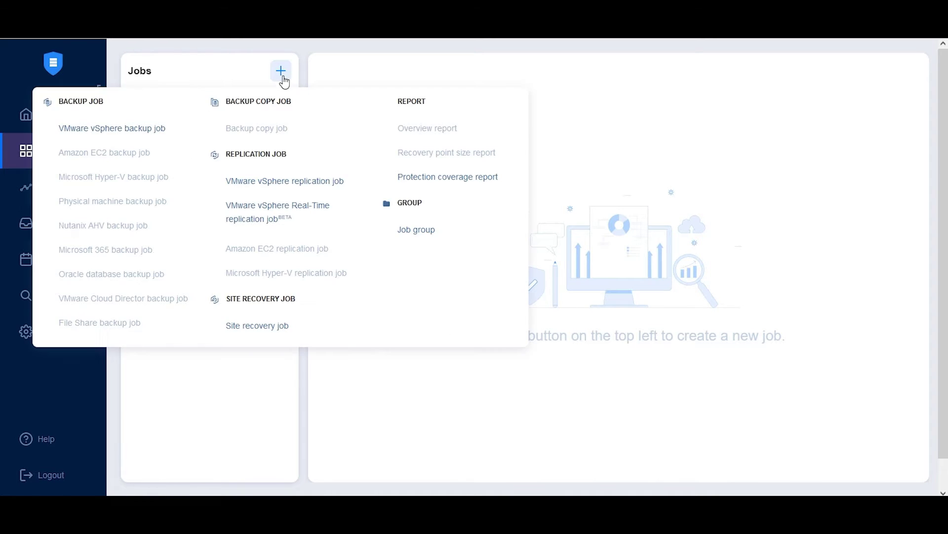
left_click(276, 219)
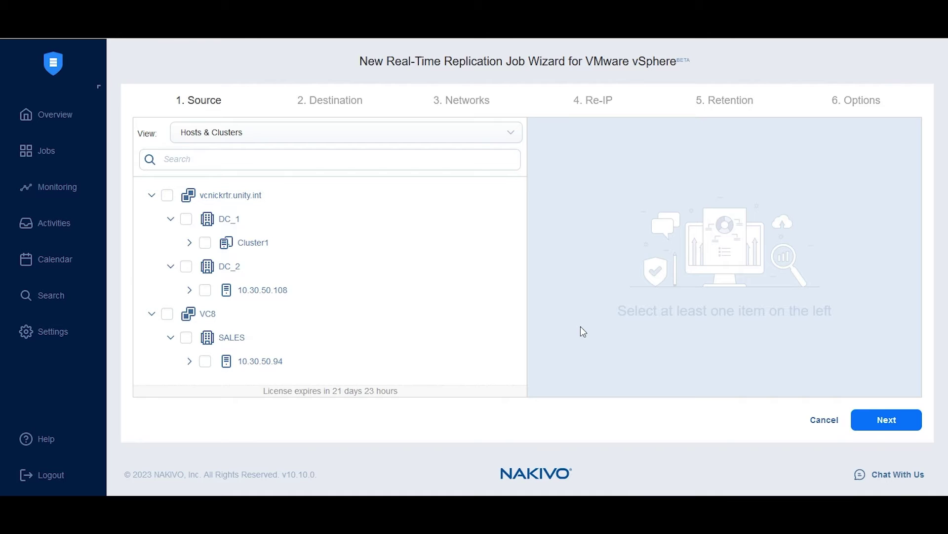
left_click(189, 243)
scroll(318, 303, "down", 5)
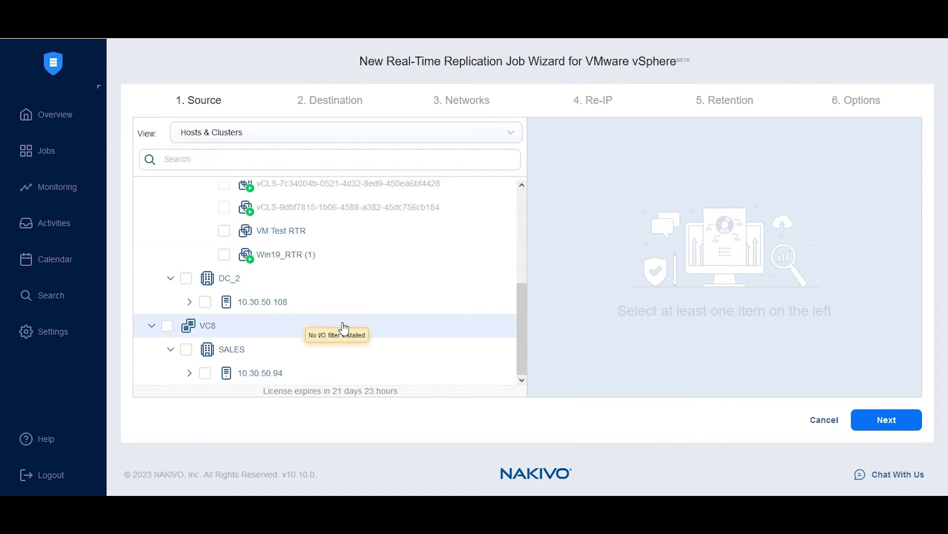
left_click(224, 254)
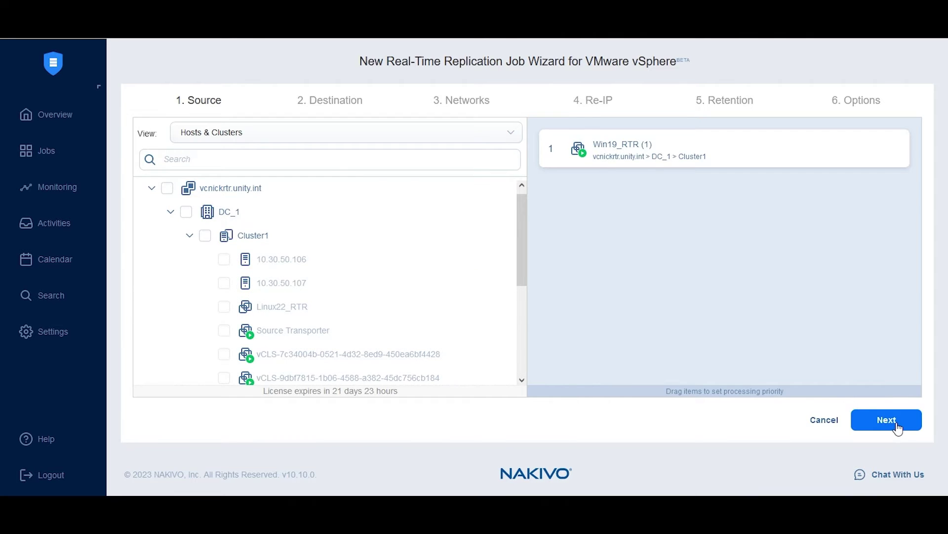
left_click(898, 428)
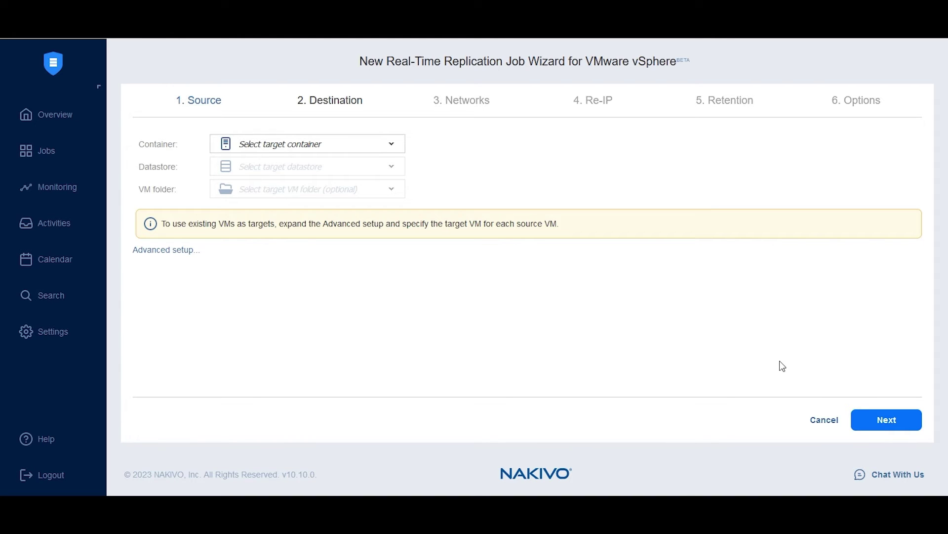
Set the replica destination to host 10.30.50.108 and datastore Datastore.
left_click(358, 146)
left_click(350, 282)
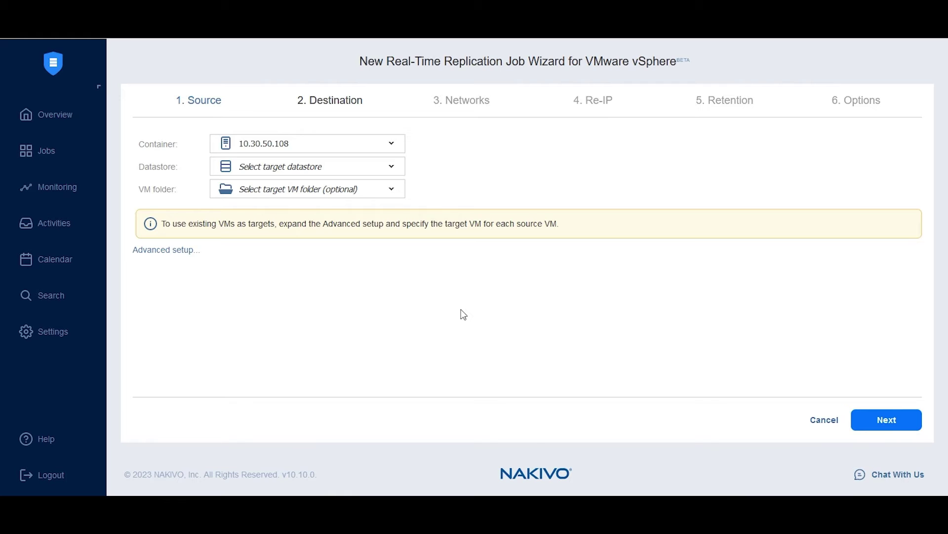
left_click(342, 169)
left_click(324, 245)
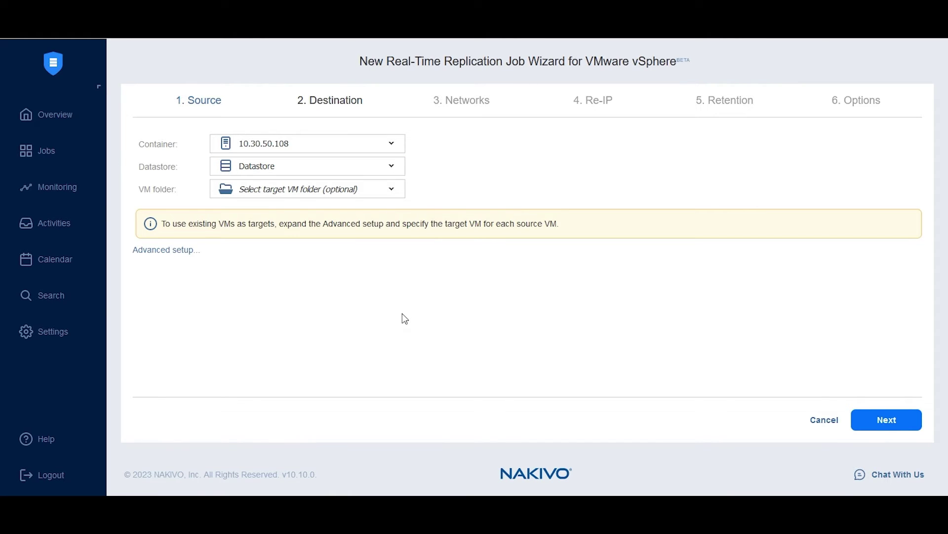
In Win19_RTR's advanced destination settings, enable Use existing target VM.
left_click(168, 249)
left_click(406, 264)
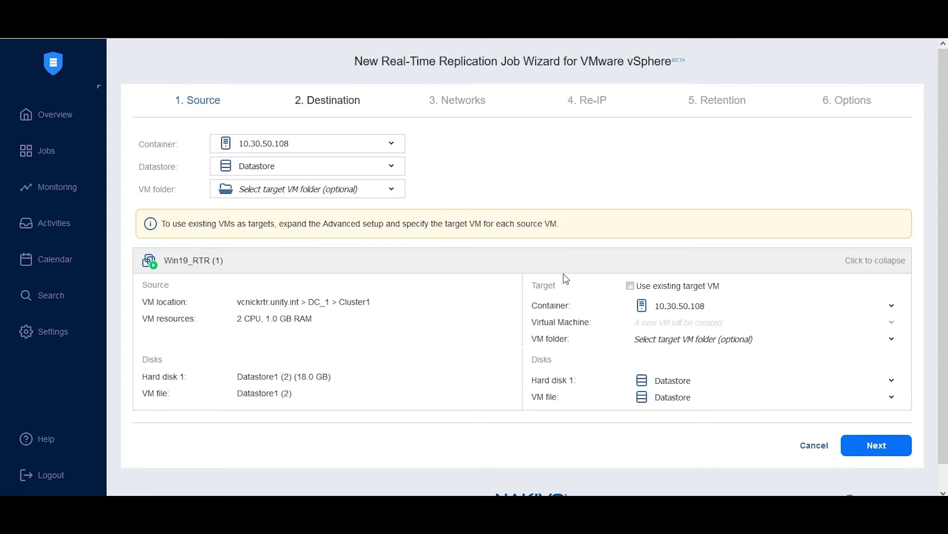
scroll(545, 372, "down", 1)
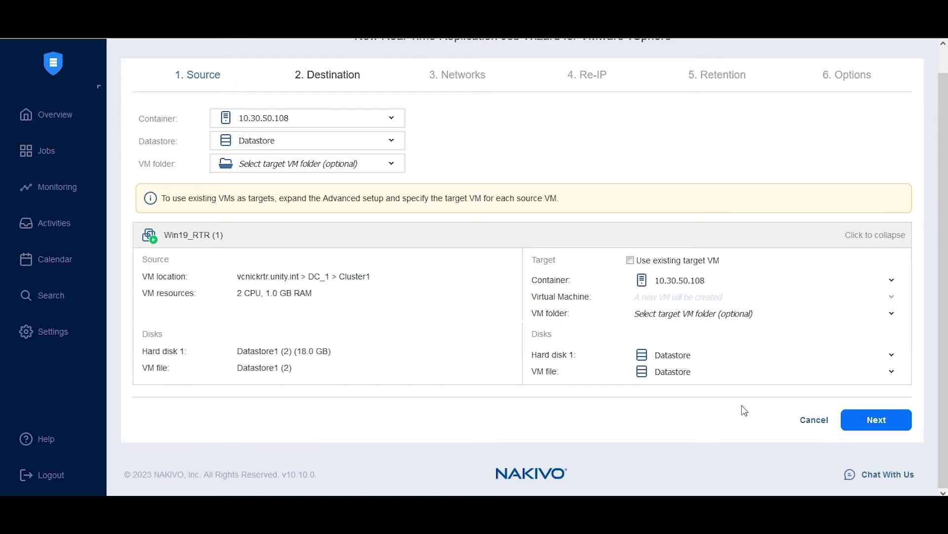
left_click(659, 260)
left_click_drag(642, 260, 698, 261)
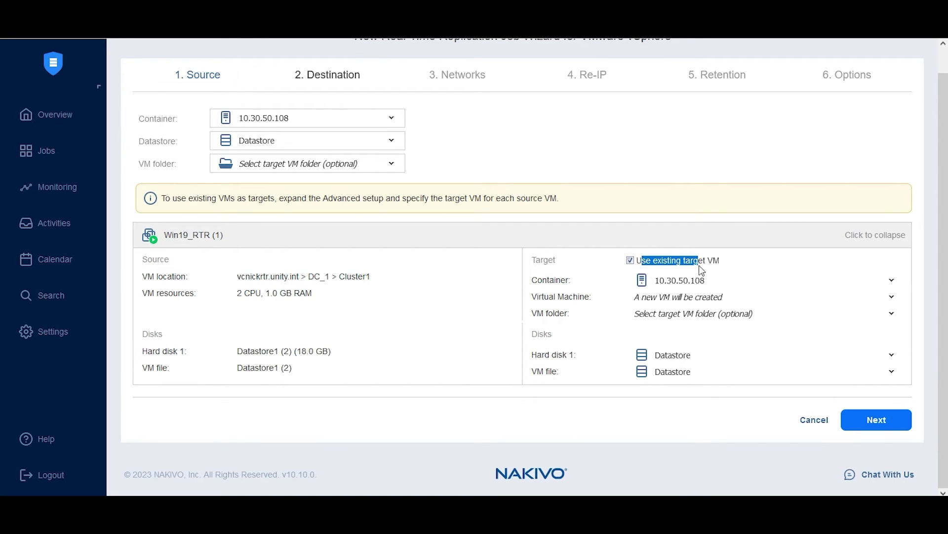
left_click(697, 297)
left_click(701, 336)
left_click(877, 419)
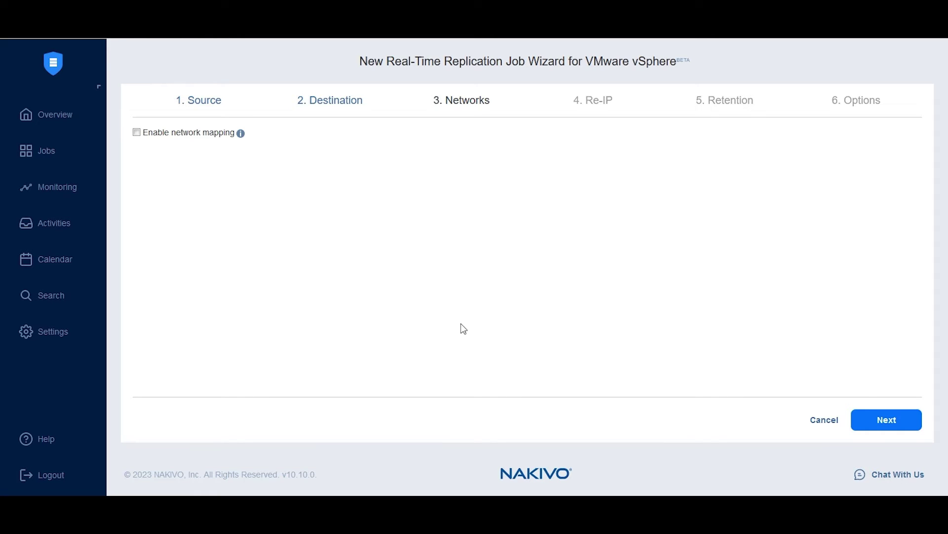
Enable network mapping and add a VM Network to VM Network mapping.
left_click(186, 132)
left_click(293, 163)
left_click_drag(304, 253, 360, 270)
left_click(343, 258)
left_click(404, 252)
left_click(472, 377)
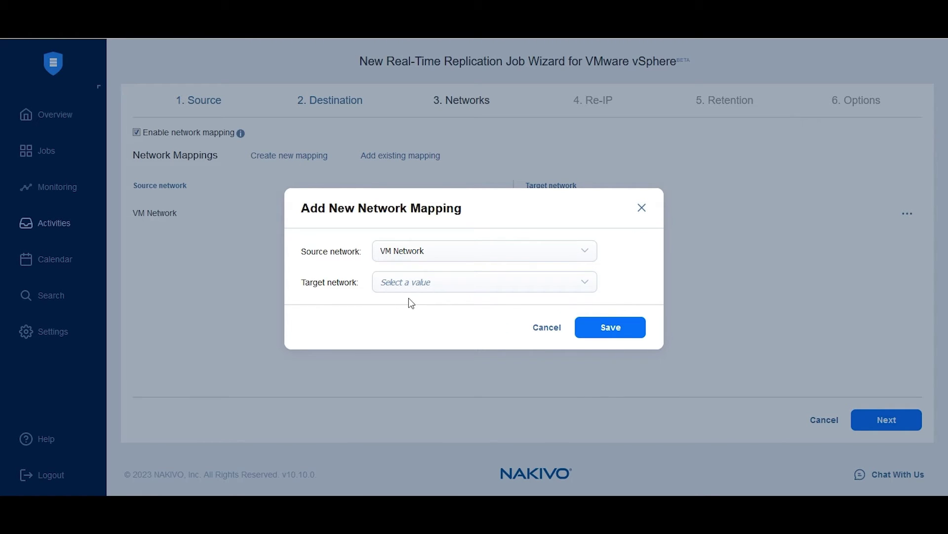
left_click(423, 285)
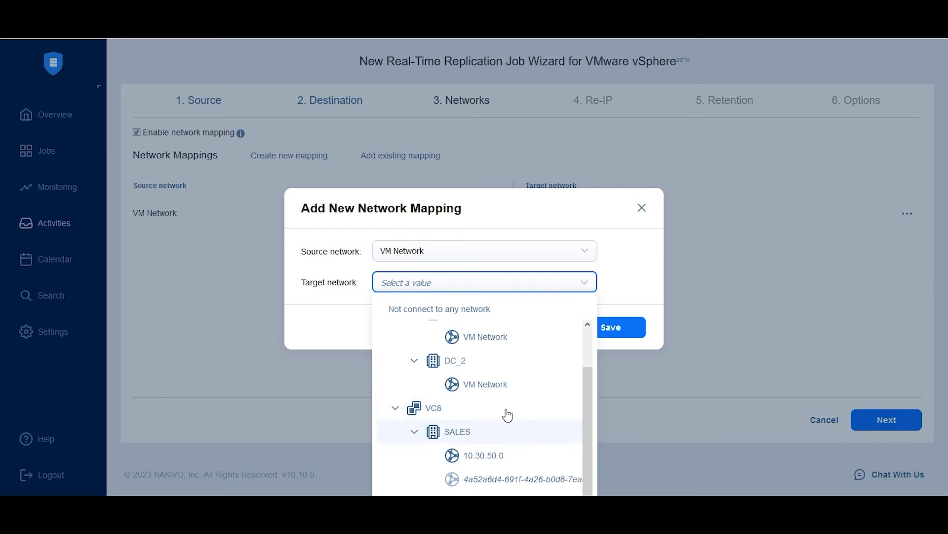
left_click(505, 387)
left_click(620, 328)
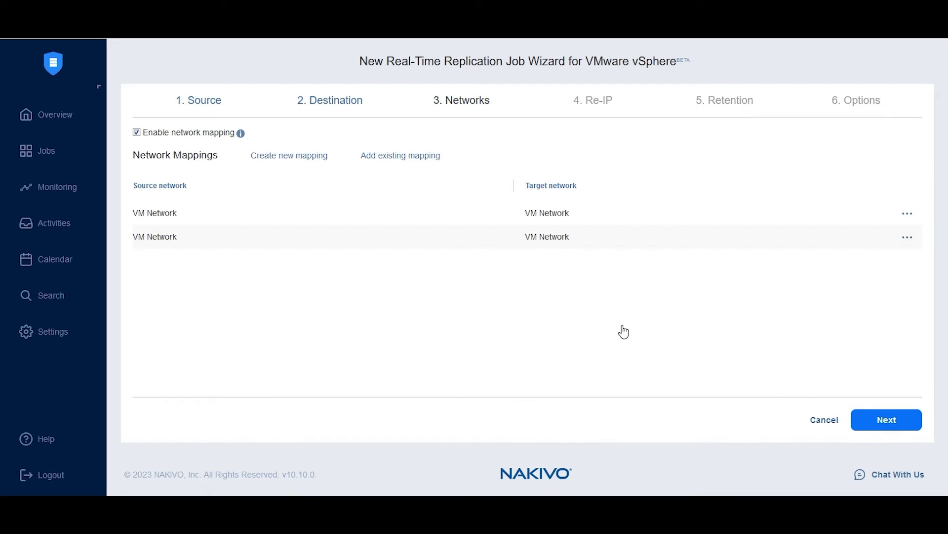
Delete the duplicate VM Network mapping and turn network mapping back off.
left_click(908, 237)
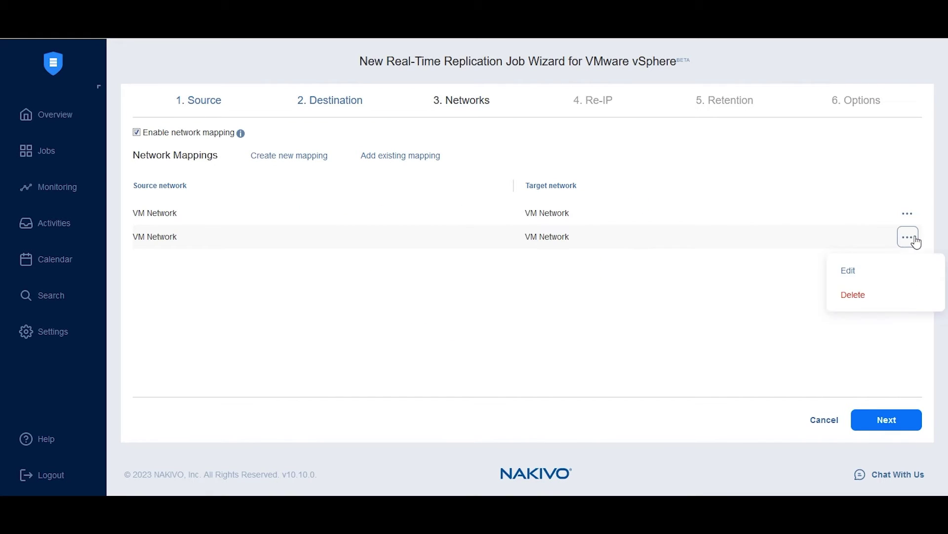
left_click(893, 297)
left_click(172, 132)
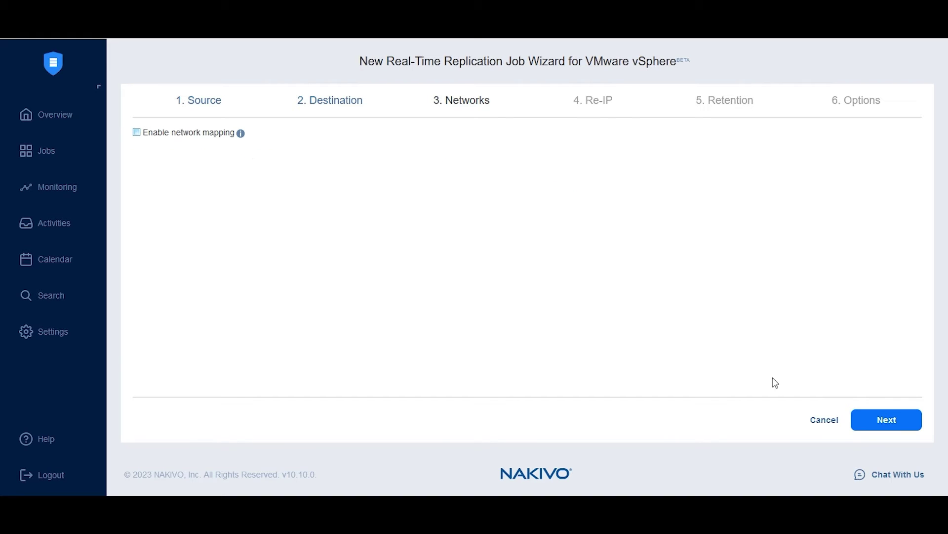
left_click(885, 419)
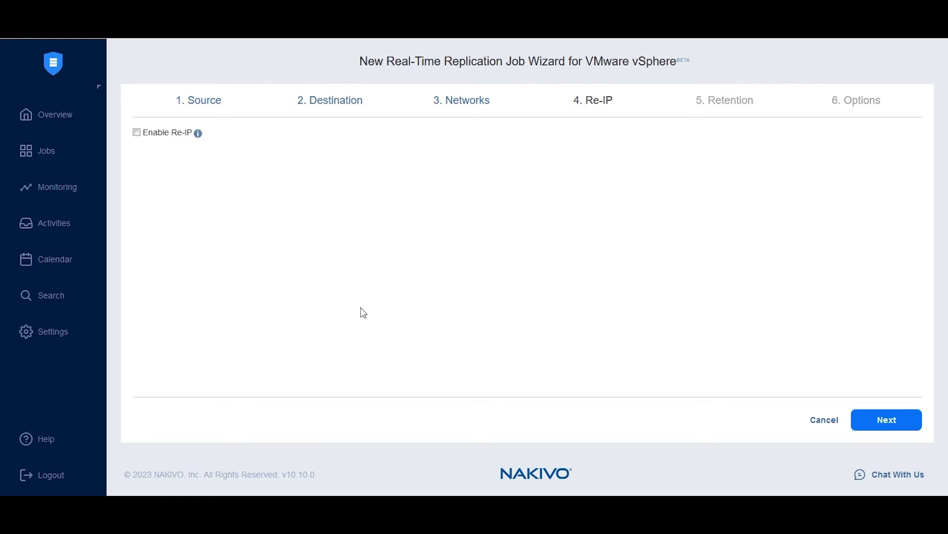
Start a new Re-IP rule, discard it, and leave Re-IP turned off.
left_click(176, 134)
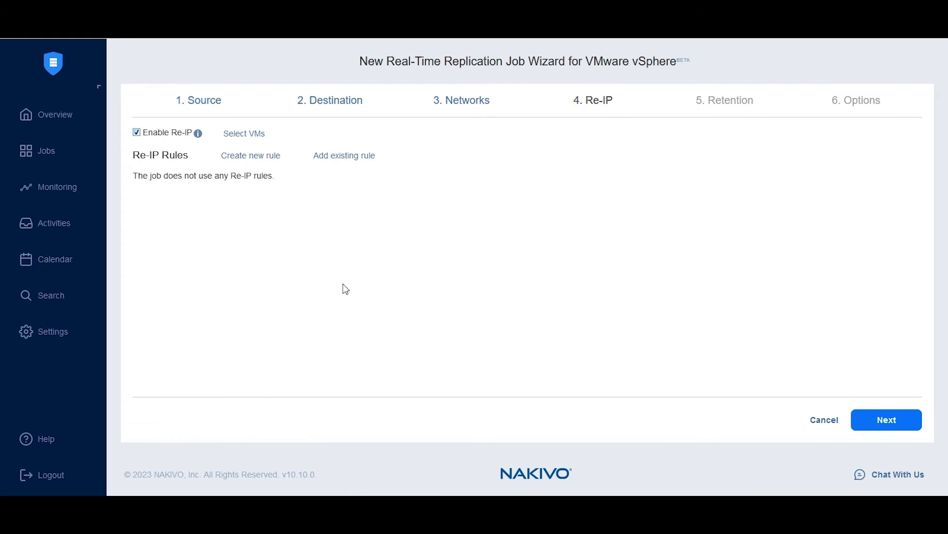
left_click(250, 157)
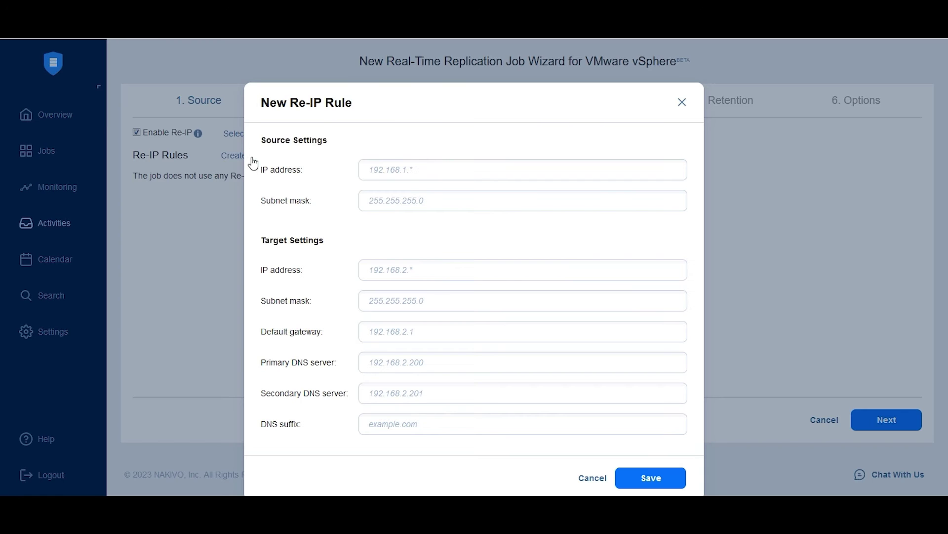
triple_click(276, 140)
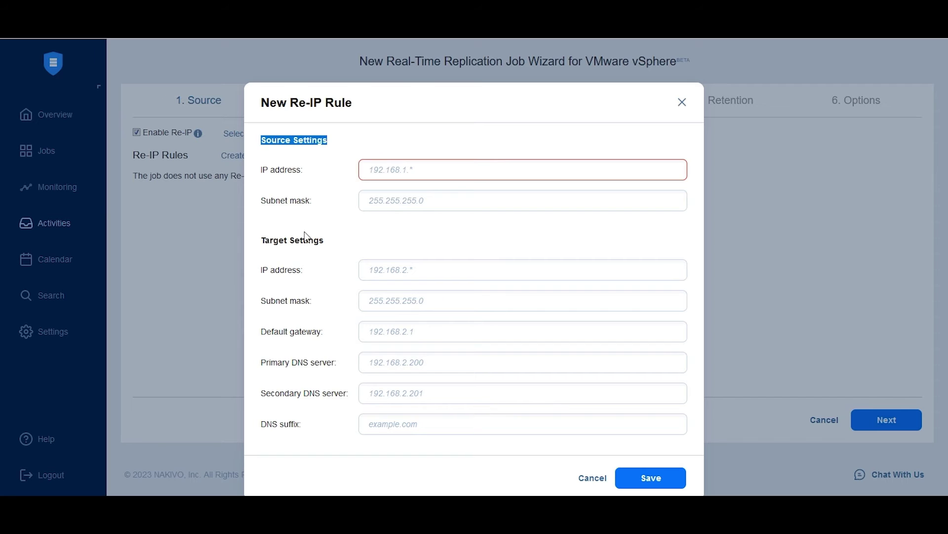
triple_click(307, 240)
left_click(425, 274)
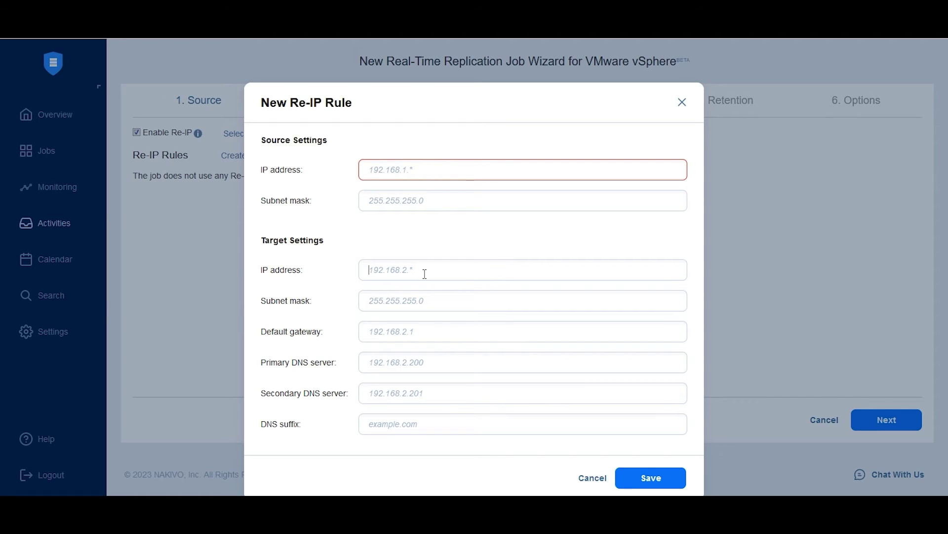
left_click(592, 478)
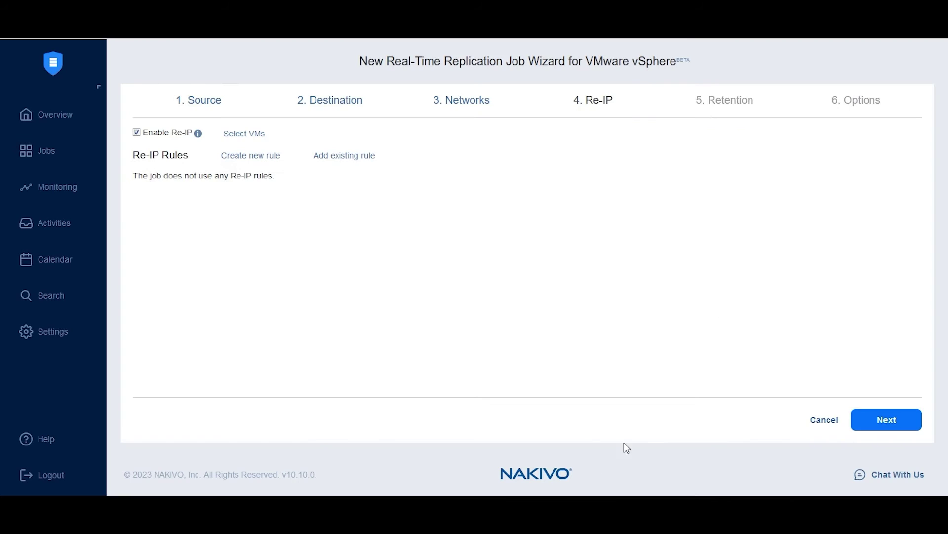
left_click(164, 134)
left_click(899, 424)
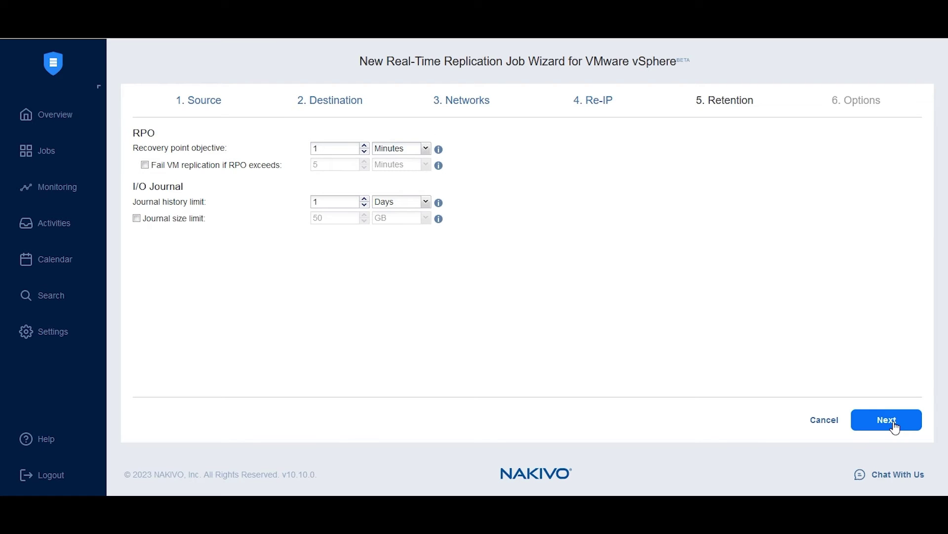
Set the recovery point objective to 50 seconds.
double_click(336, 148)
left_click(425, 148)
left_click(393, 159)
double_click(345, 148)
type("50")
Turn off 'Fail VM replication if RPO exceeds'.
left_click_drag(153, 165, 275, 165)
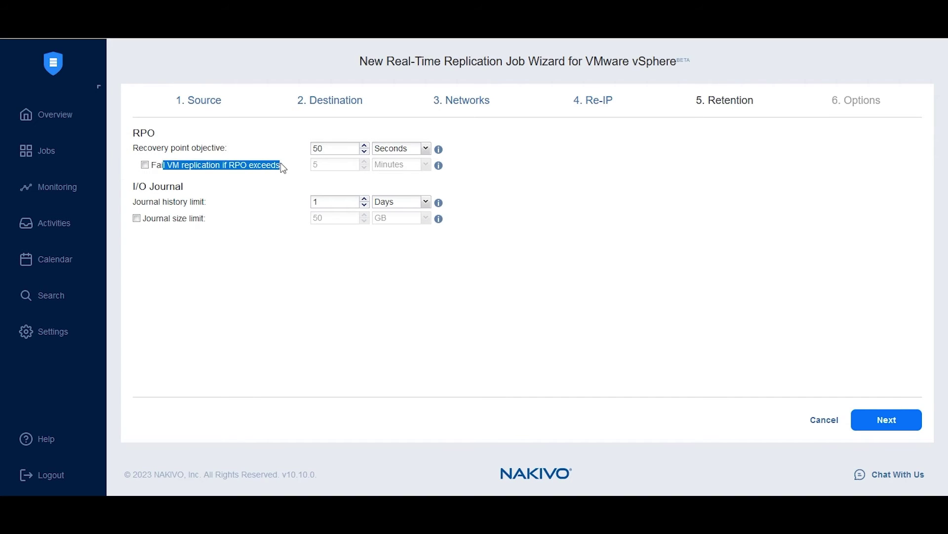
triple_click(283, 166)
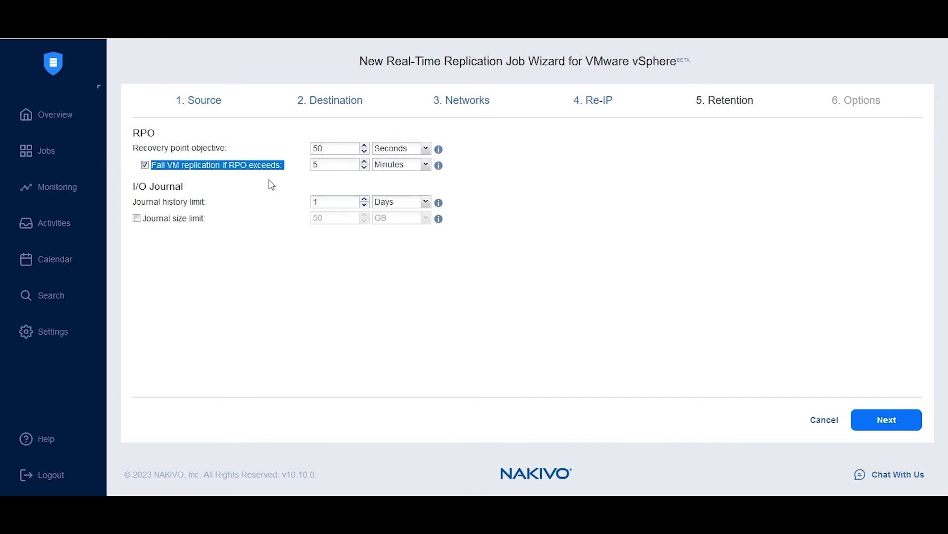
left_click(157, 167)
left_click(228, 254)
Keep journal history at 1 day and enable a 50 GB journal size limit.
triple_click(200, 203)
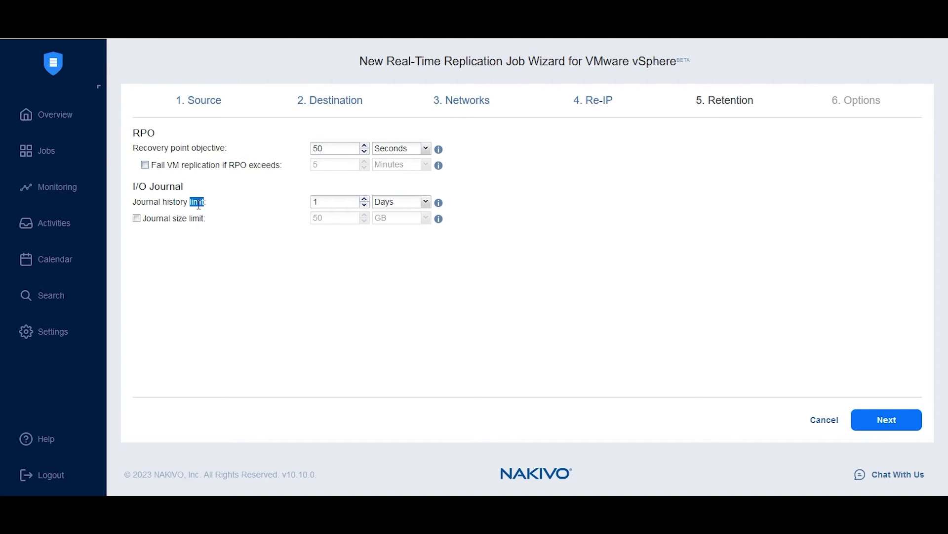
left_click(413, 203)
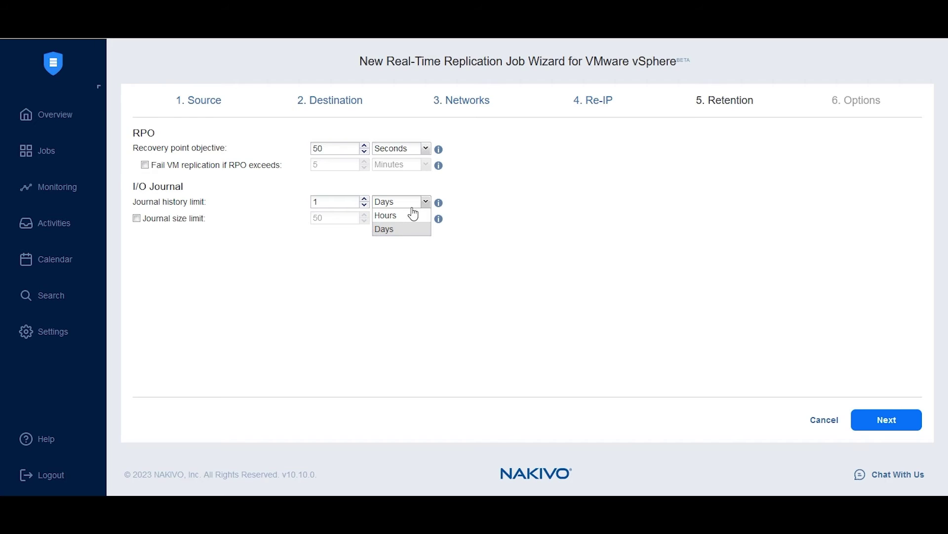
left_click(347, 200)
left_click_drag(347, 202, 253, 213)
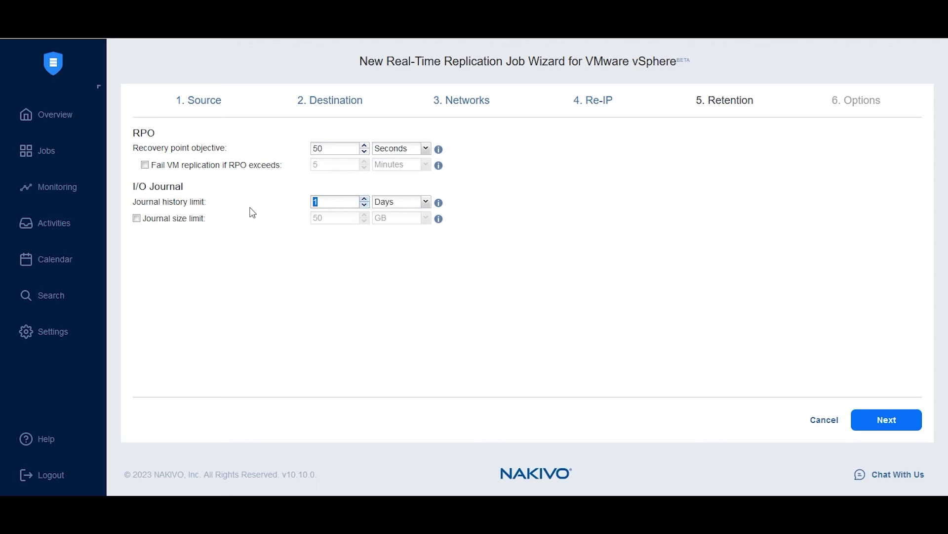
left_click(192, 222)
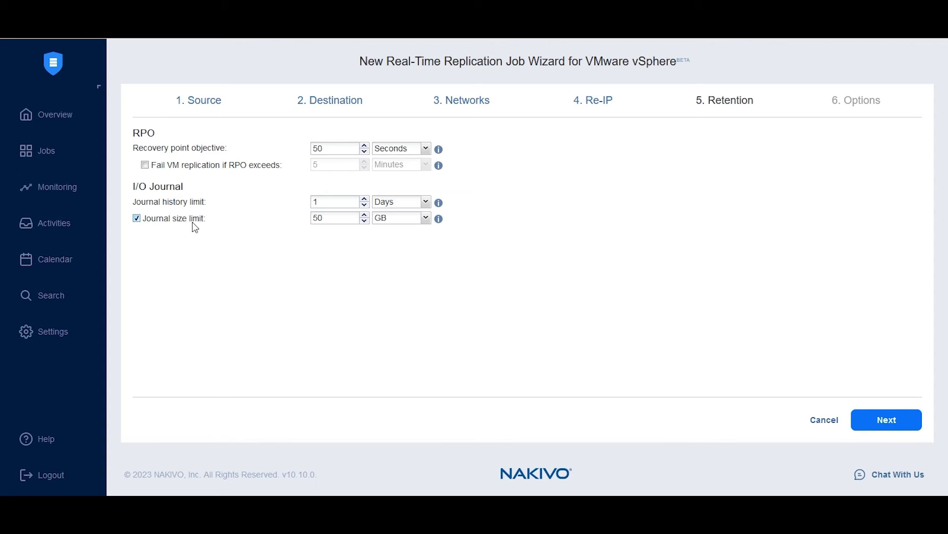
left_click(909, 420)
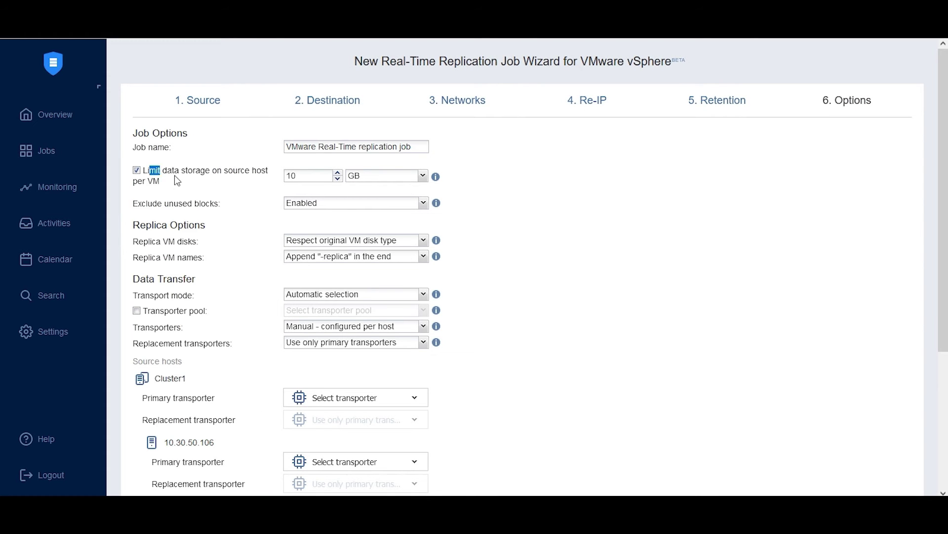
Keep the 10 GB per-VM source storage limit and unused-block exclusion Enabled.
left_click_drag(150, 171, 204, 183)
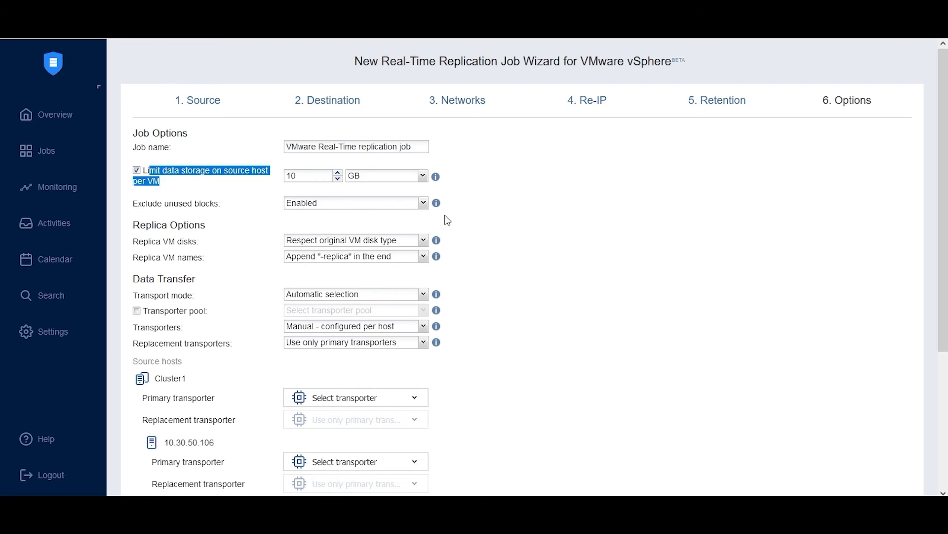
left_click(540, 193)
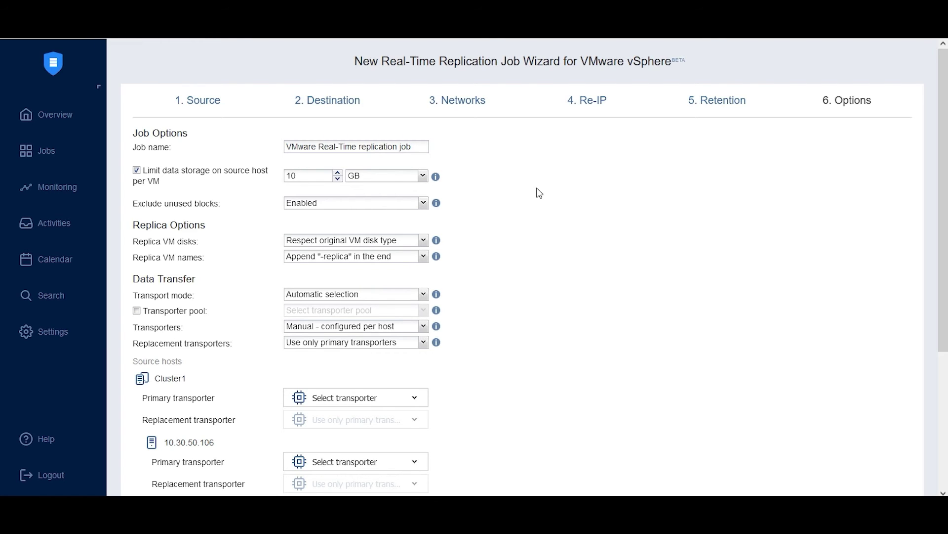
left_click(220, 207)
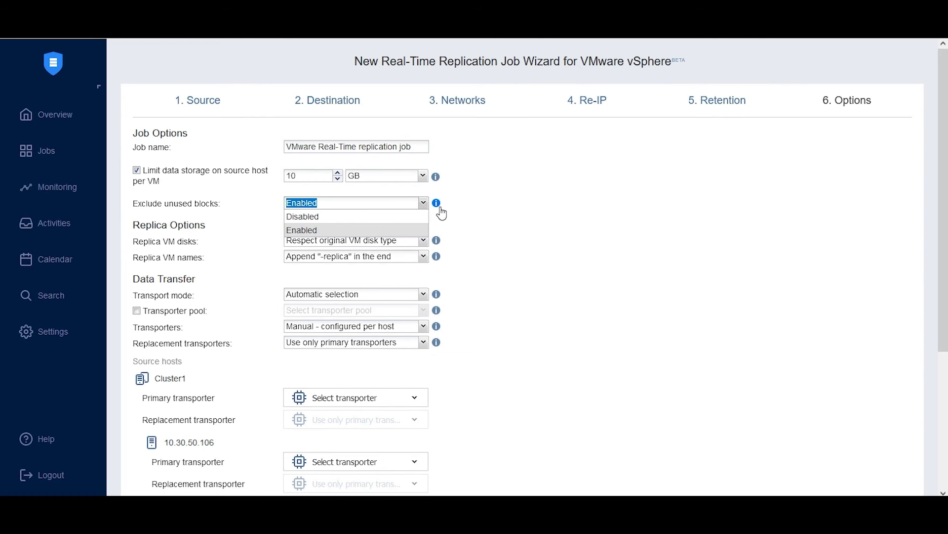
mouse_move(441, 210)
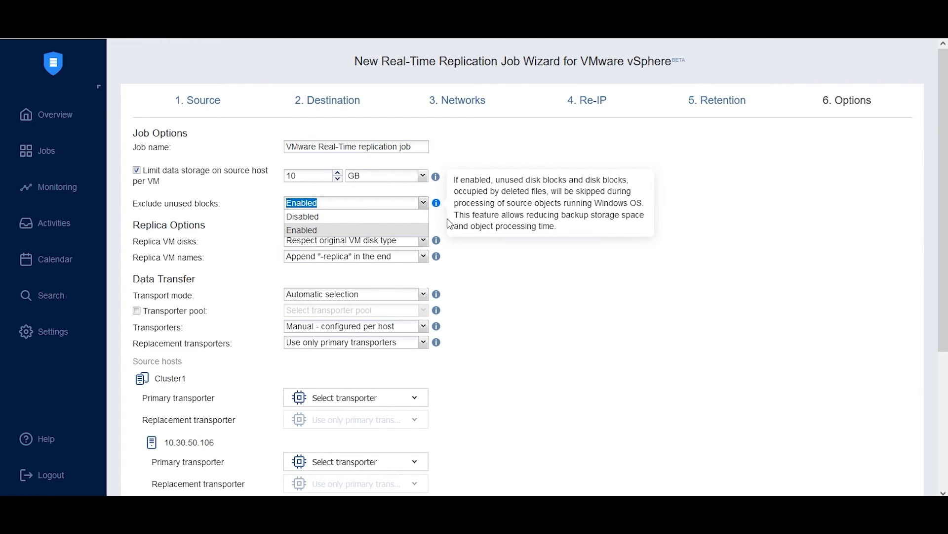
left_click(486, 260)
Set Replica VM disks to 'Create only thin disks on target VMs'.
left_click(364, 245)
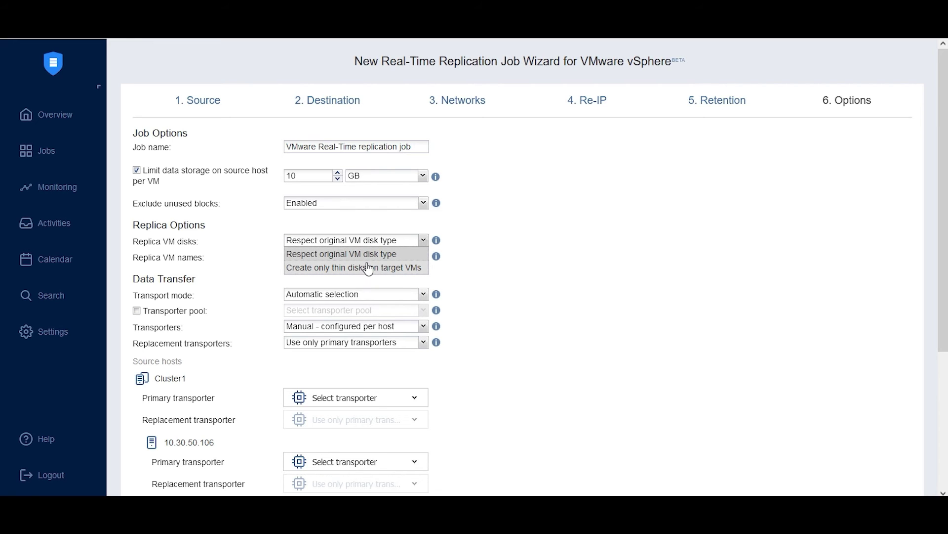
left_click(369, 268)
left_click(368, 240)
left_click(516, 246)
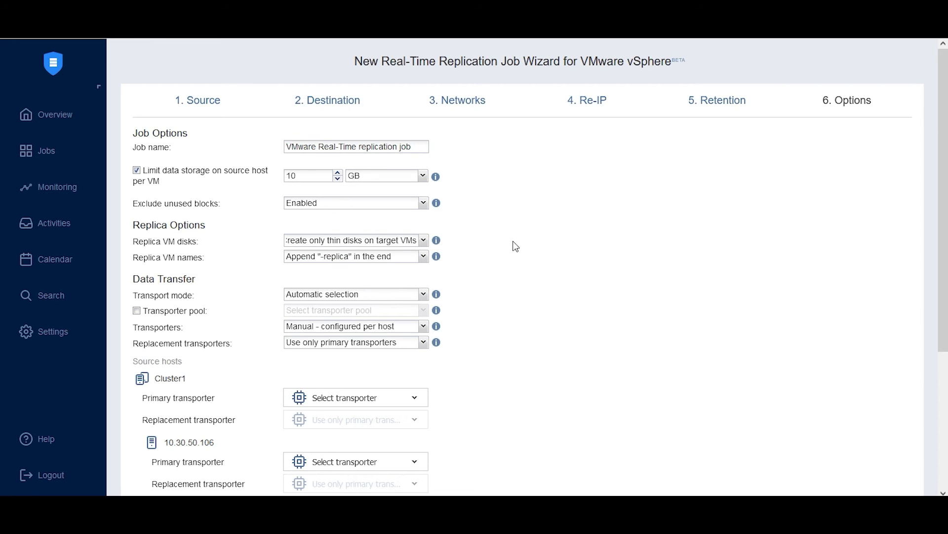
Leave transport mode on Automatic selection and transporters per host unchanged.
left_click(413, 297)
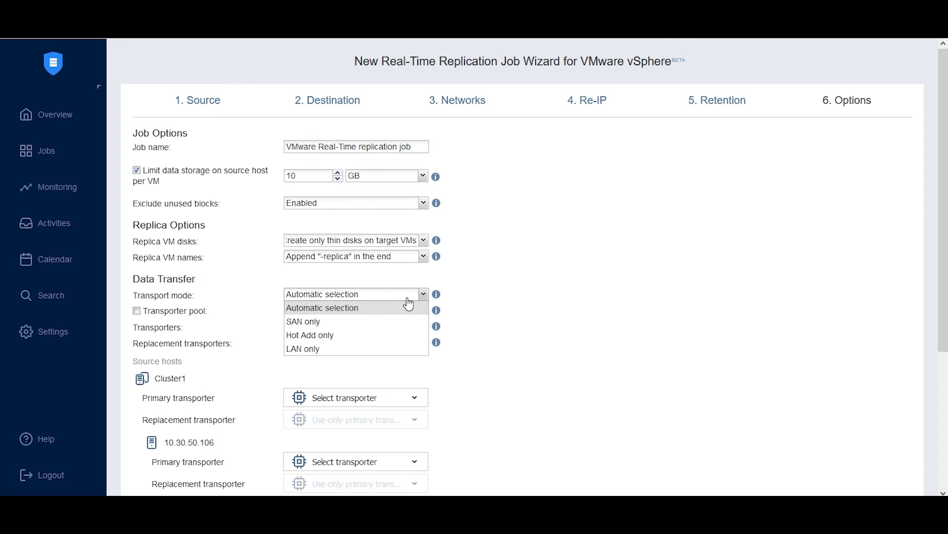
left_click(591, 313)
left_click_drag(409, 330, 280, 329)
left_click(280, 329)
left_click(530, 345)
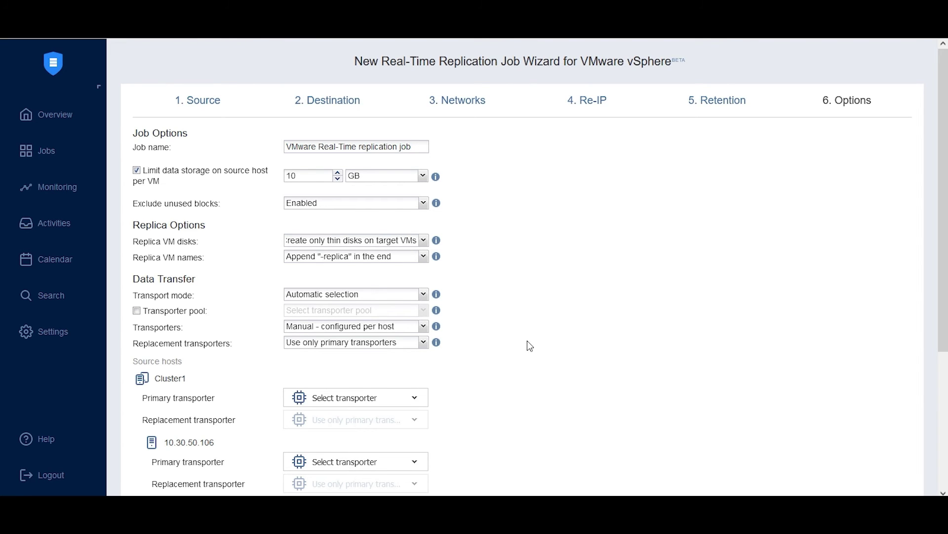
Assign Source Transporter to Cluster1 and to host 10.30.50.106.
scroll(524, 345, "down", 4)
double_click(170, 208)
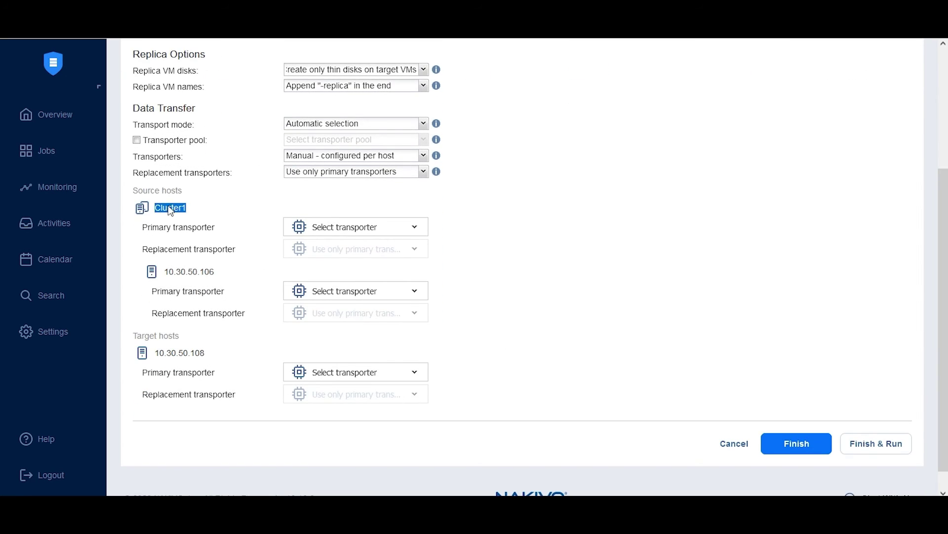
left_click(359, 228)
left_click(376, 276)
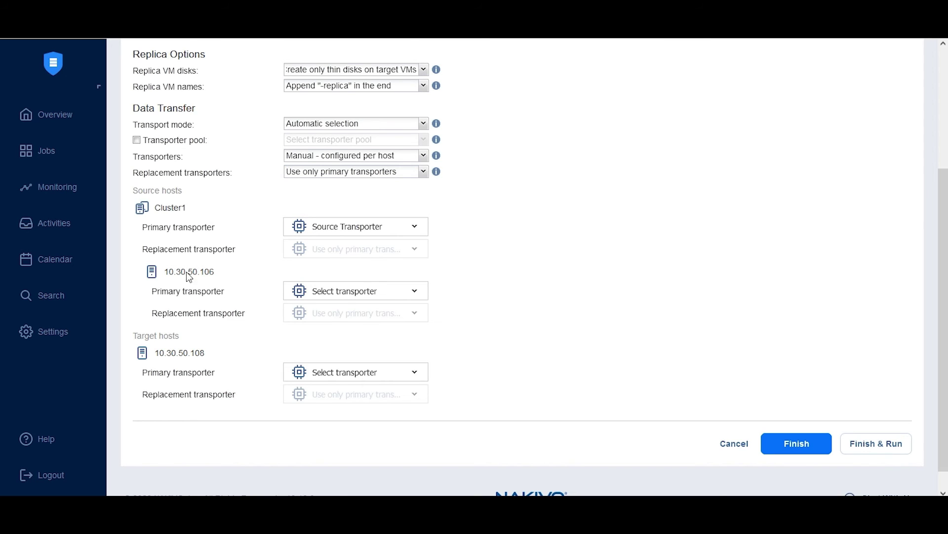
left_click_drag(154, 272, 240, 284)
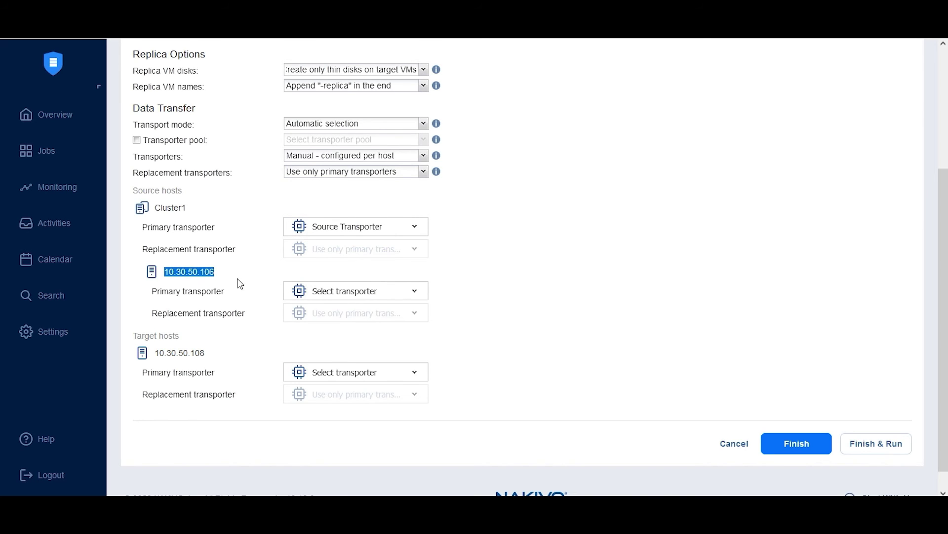
left_click(353, 293)
left_click(410, 340)
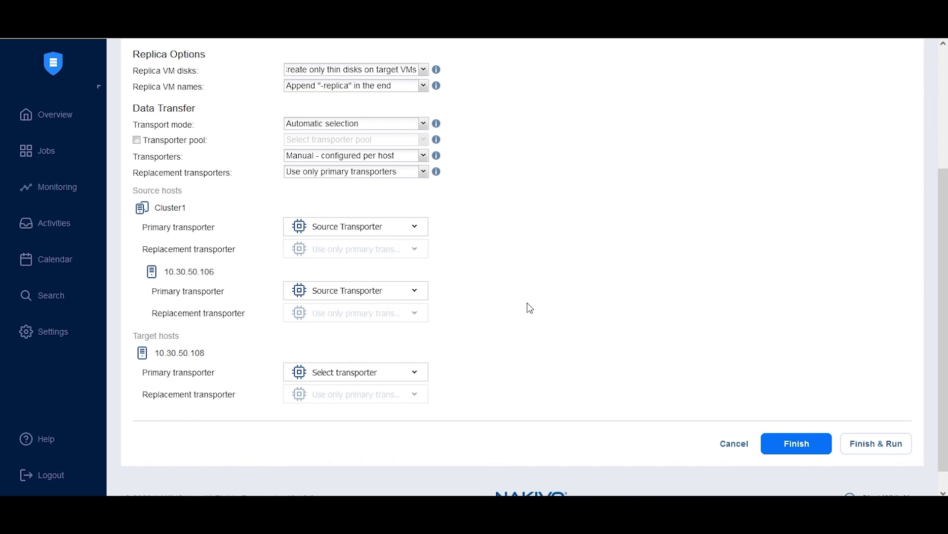
Assign Target Transporter to the target host and finish the job.
left_click(402, 372)
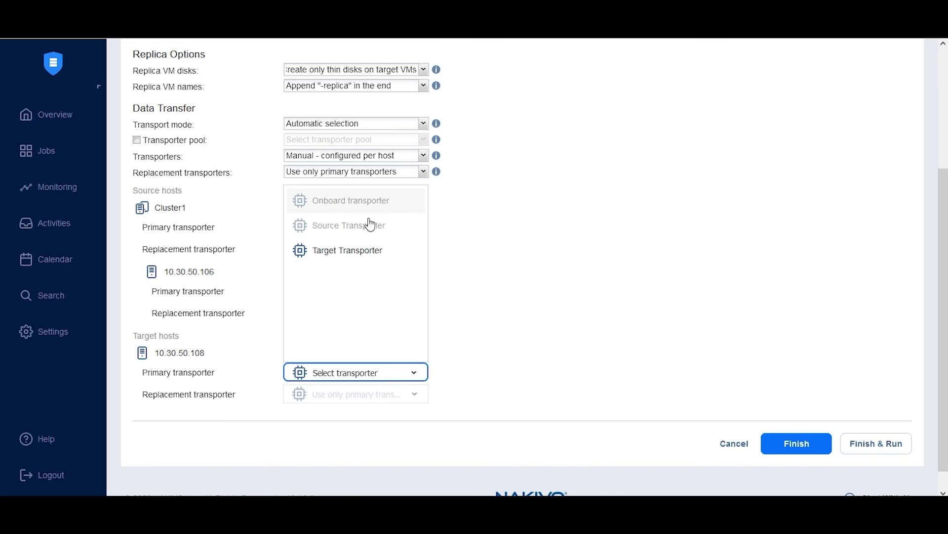
left_click(343, 258)
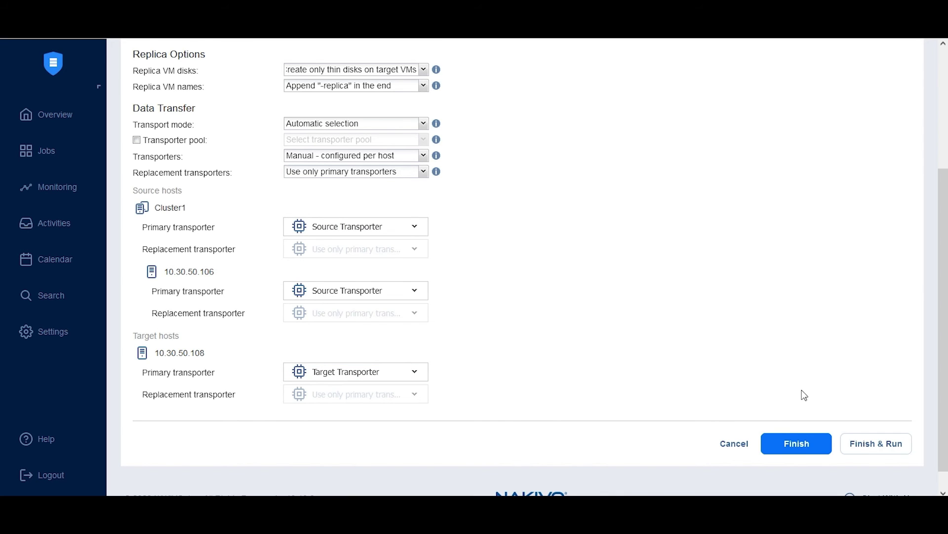
scroll(804, 395, "down", 1)
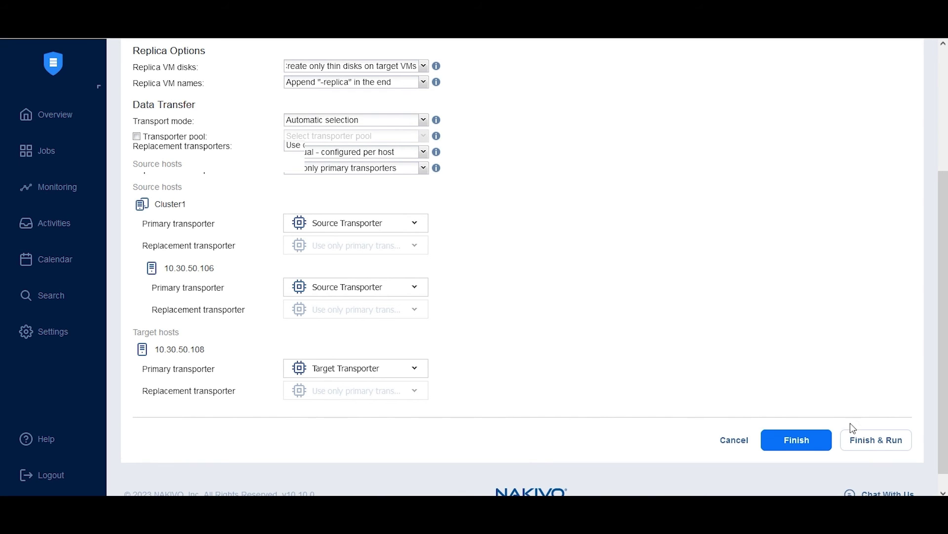
left_click(811, 445)
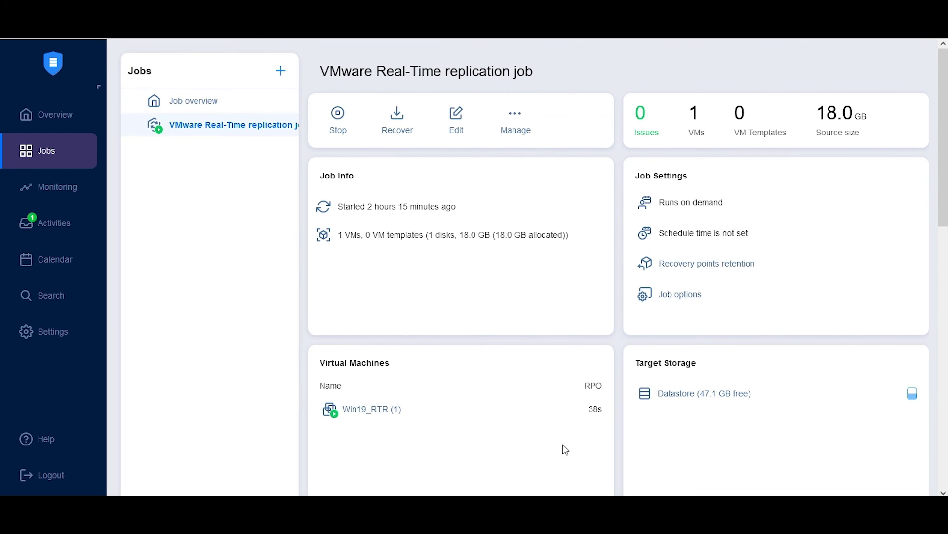
Start a real-time replica failover and choose 'Restore to a specific point in time...'.
left_click(395, 125)
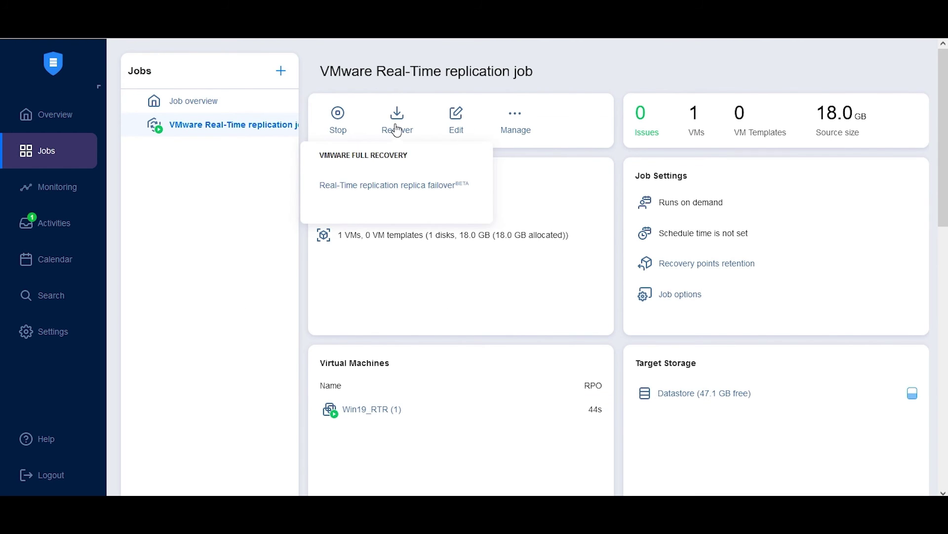
left_click(390, 194)
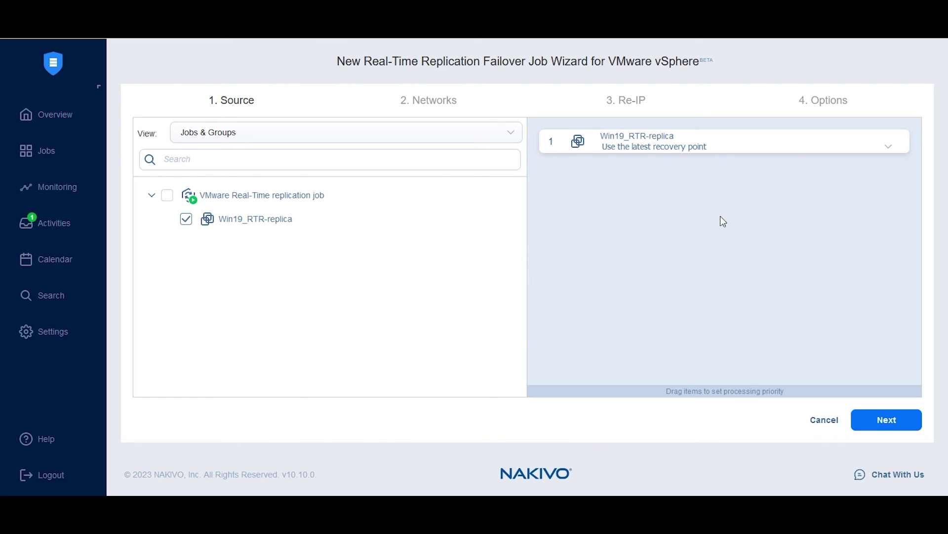
left_click(694, 147)
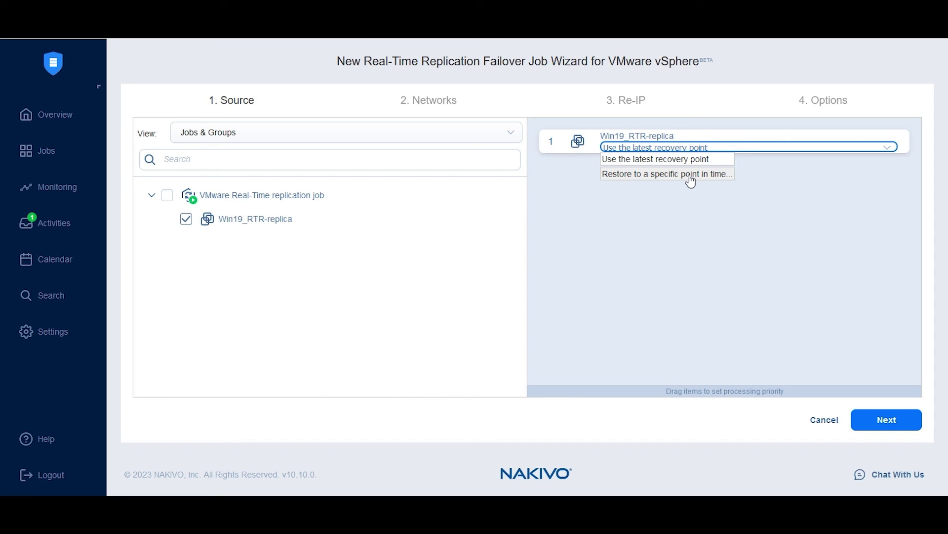
left_click(690, 175)
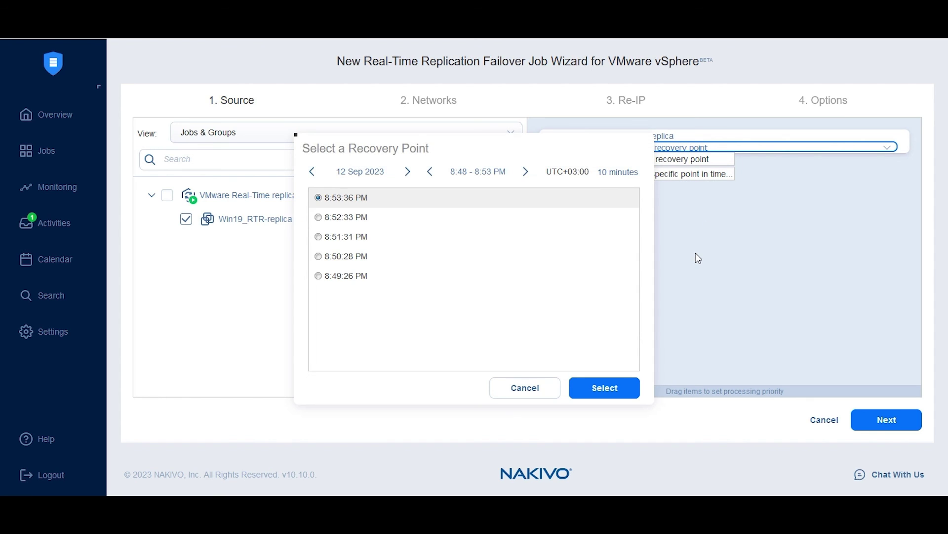